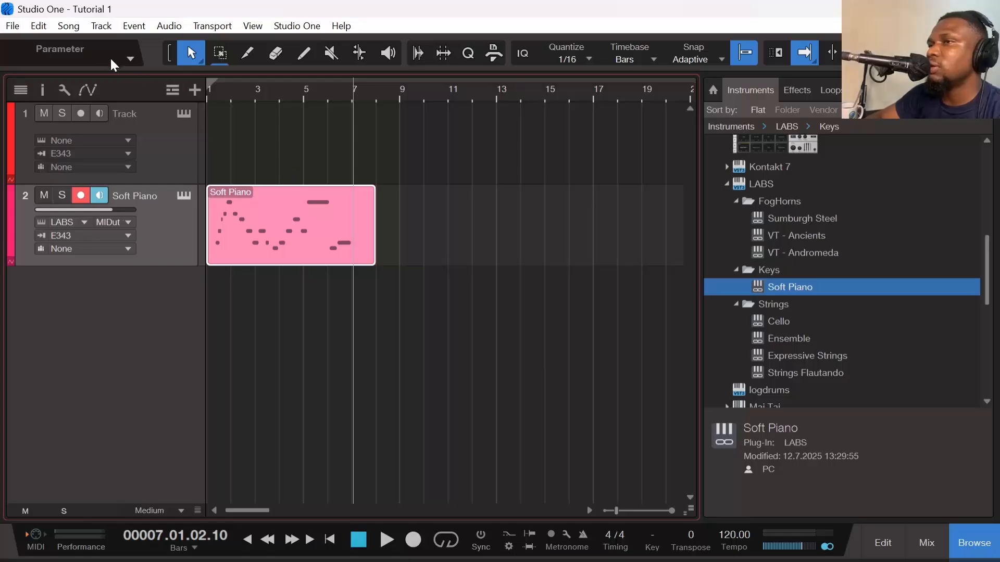
Rename the song to "Protone Audio" and save it.
click(19, 29)
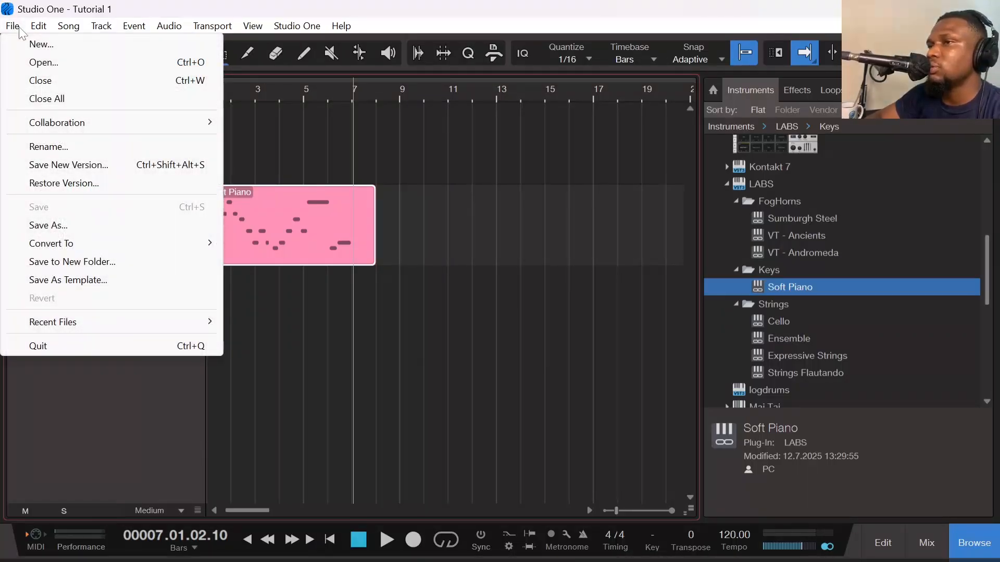
click(43, 146)
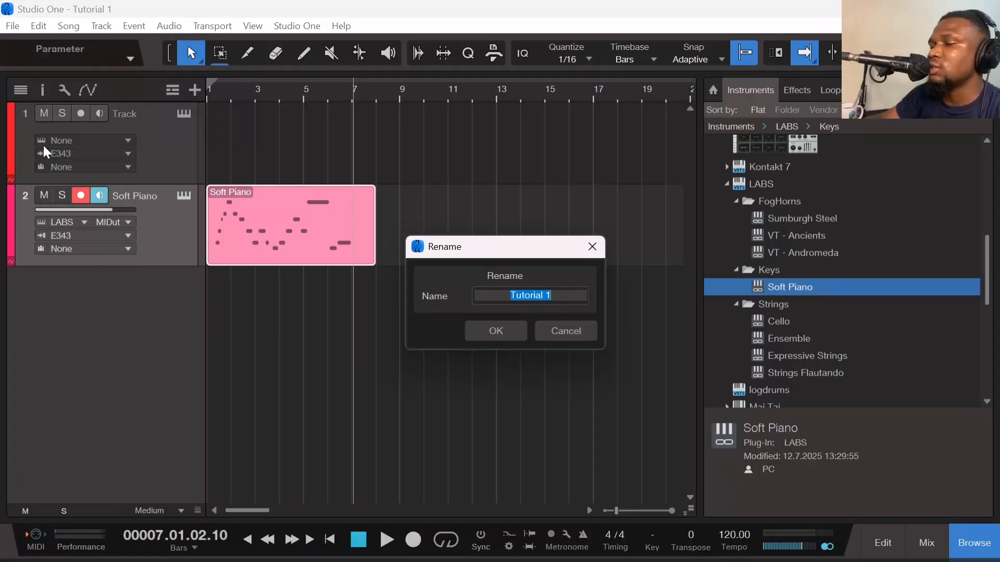
text(Pro)
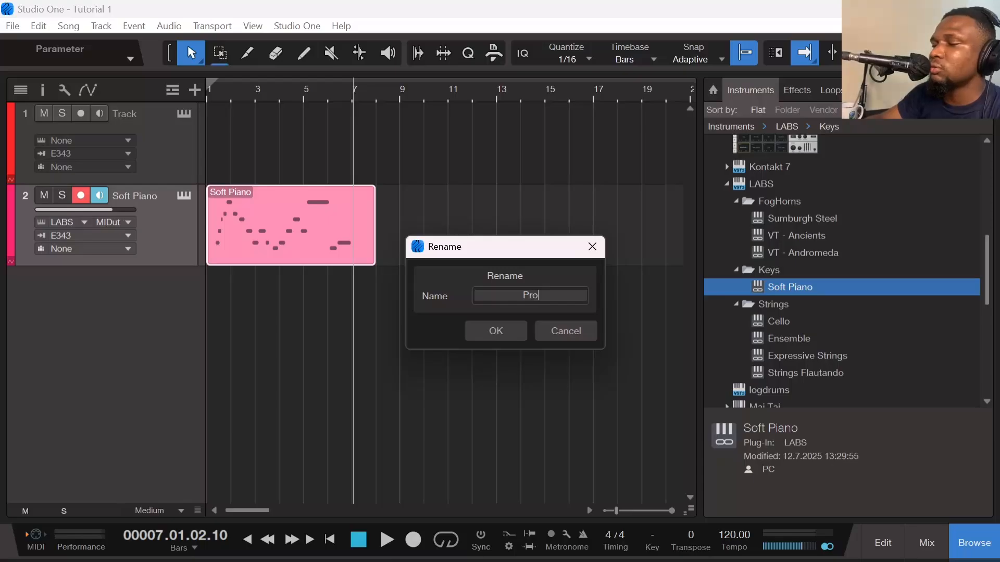
text(tone Audio)
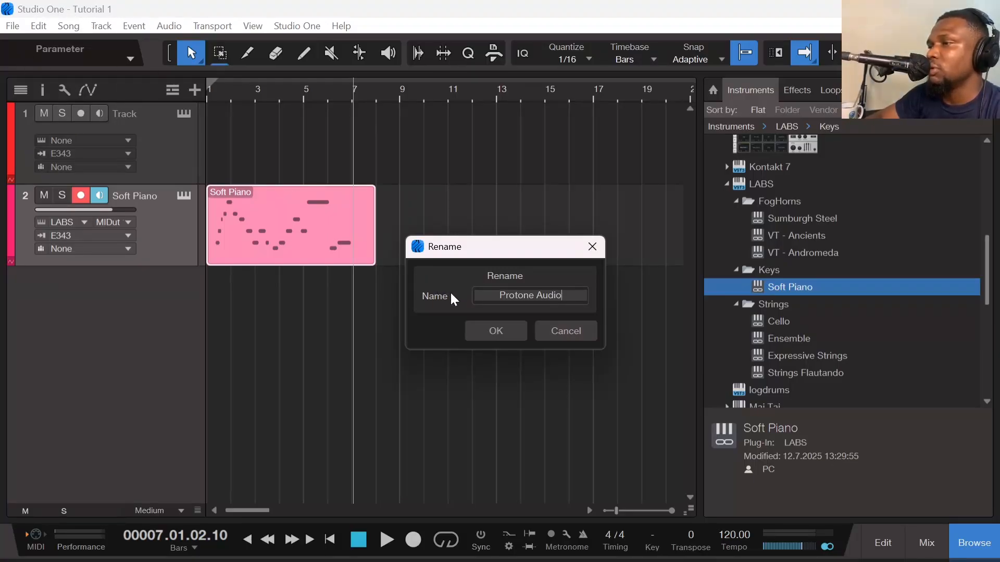
click(474, 332)
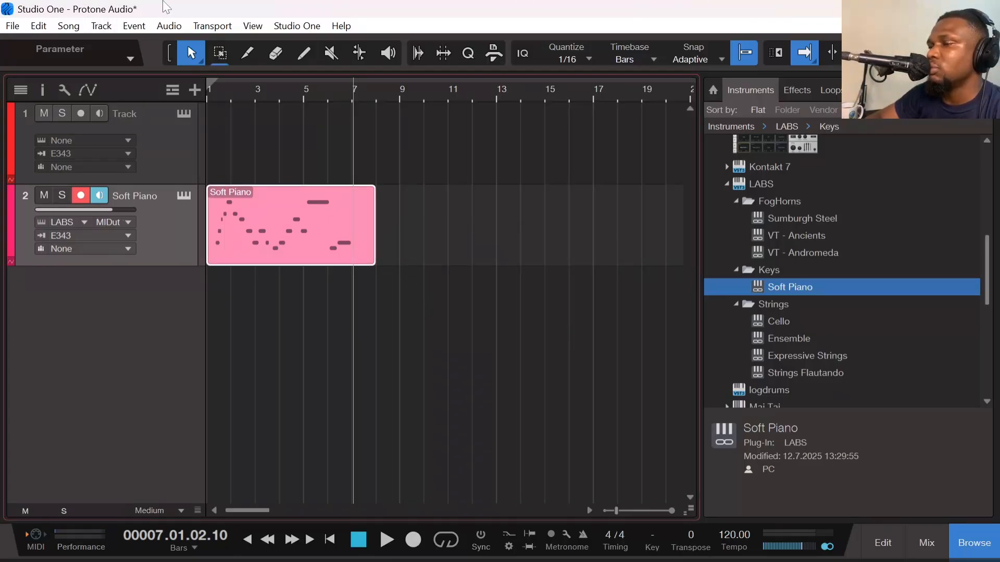
key(ctrl+s)
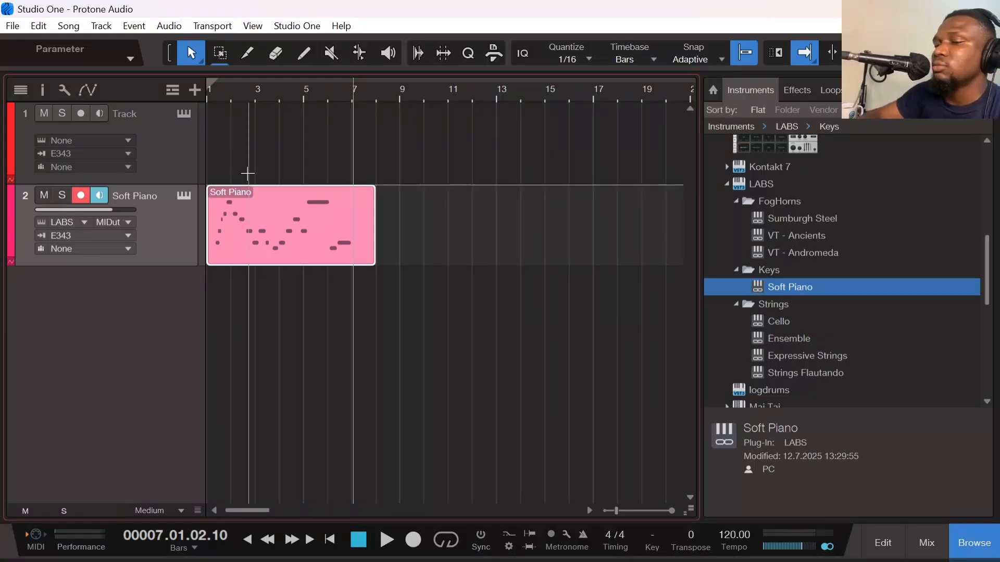
key(ctrl+shift+e)
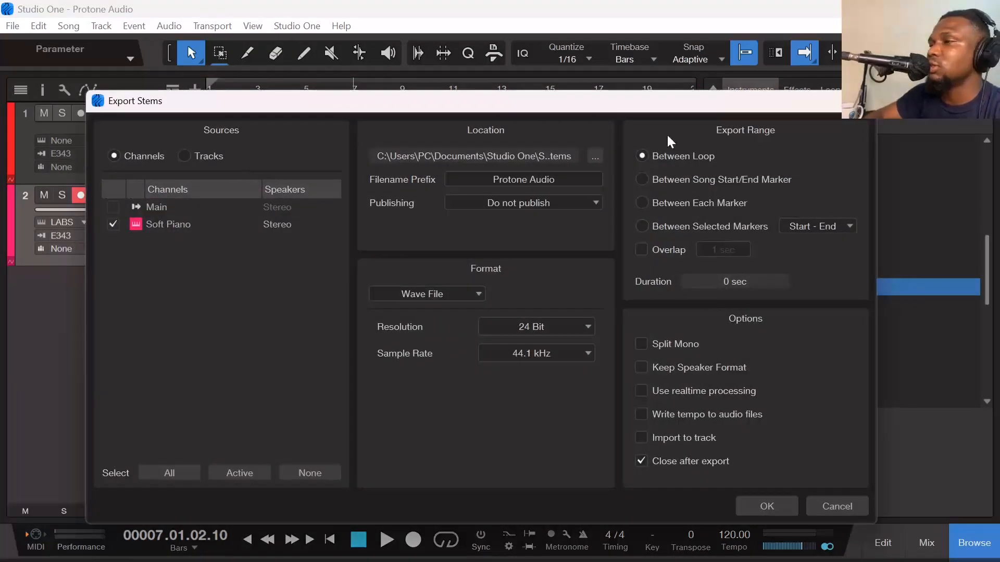
key(Escape)
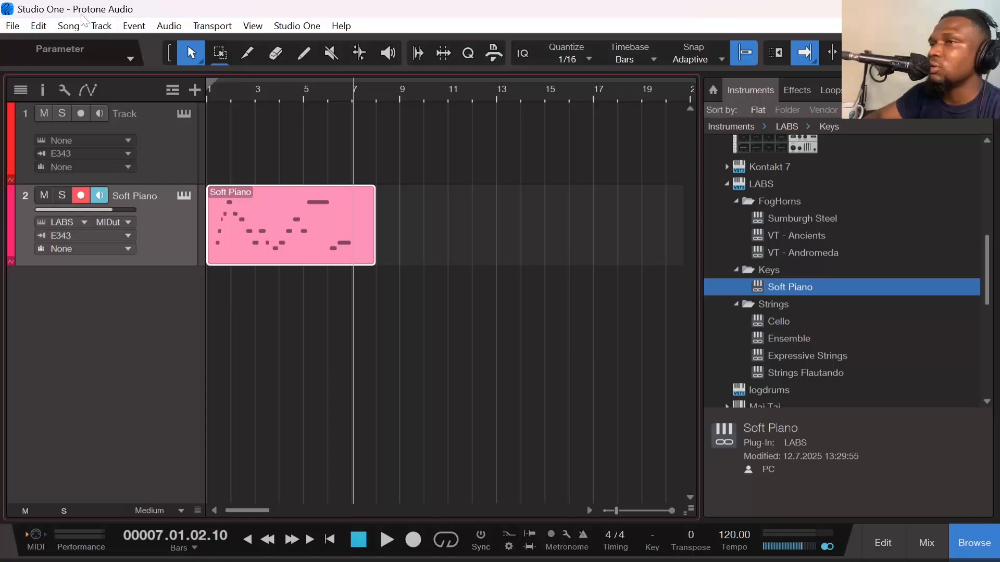
click(71, 28)
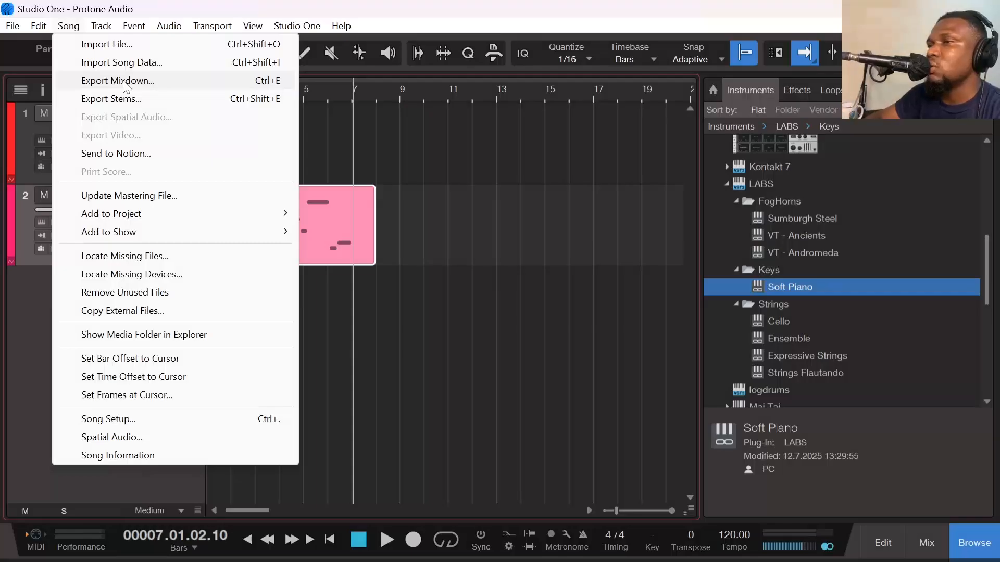
click(323, 5)
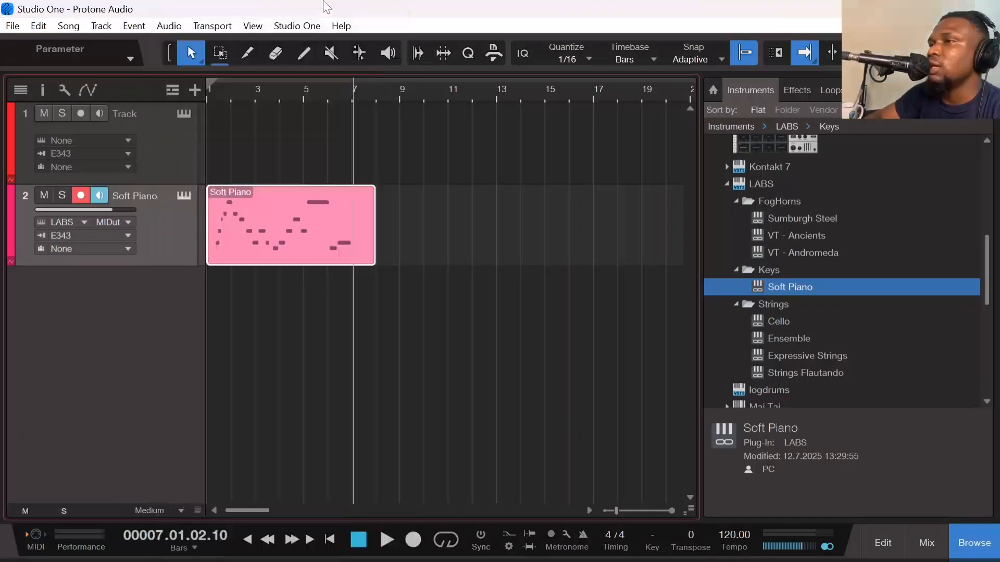
Add one mono audio track using Input 1 and the Main output, and disarm recording on the Soft Piano track.
click(191, 86)
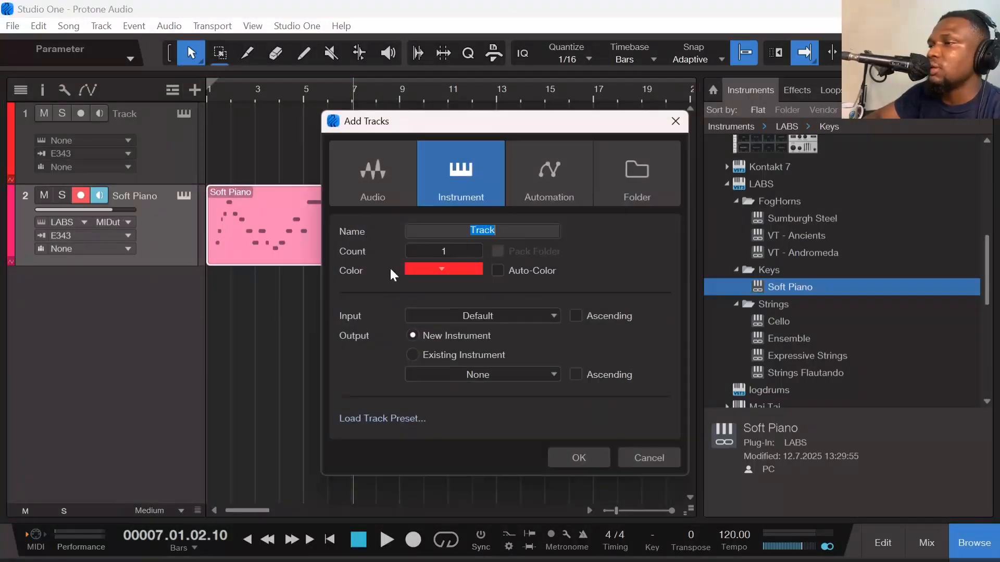
click(387, 174)
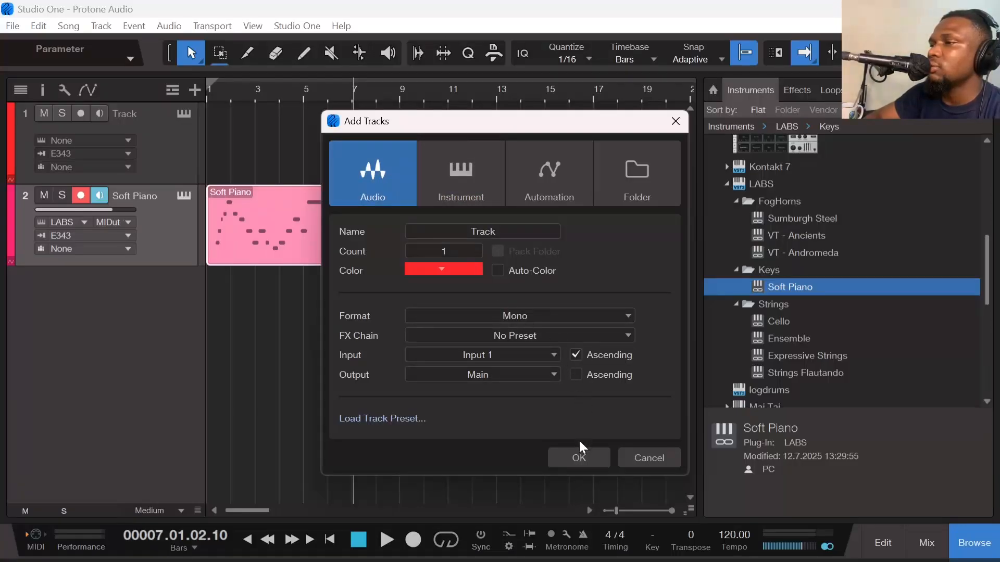
click(574, 458)
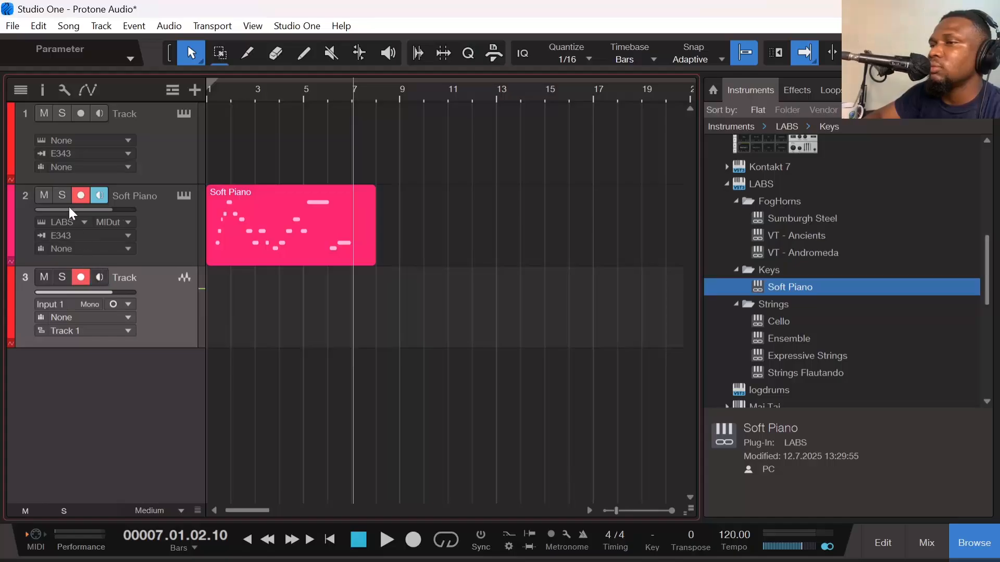
click(79, 195)
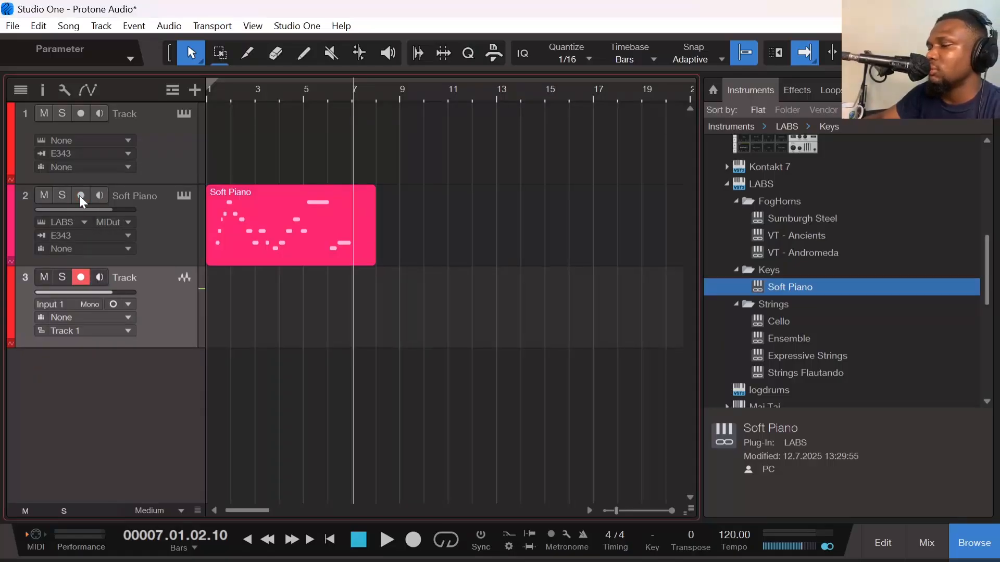
Record an audio take on the new track from the song start to about bar 8, and disarm that track.
key(Home)
key(KP_Multiply)
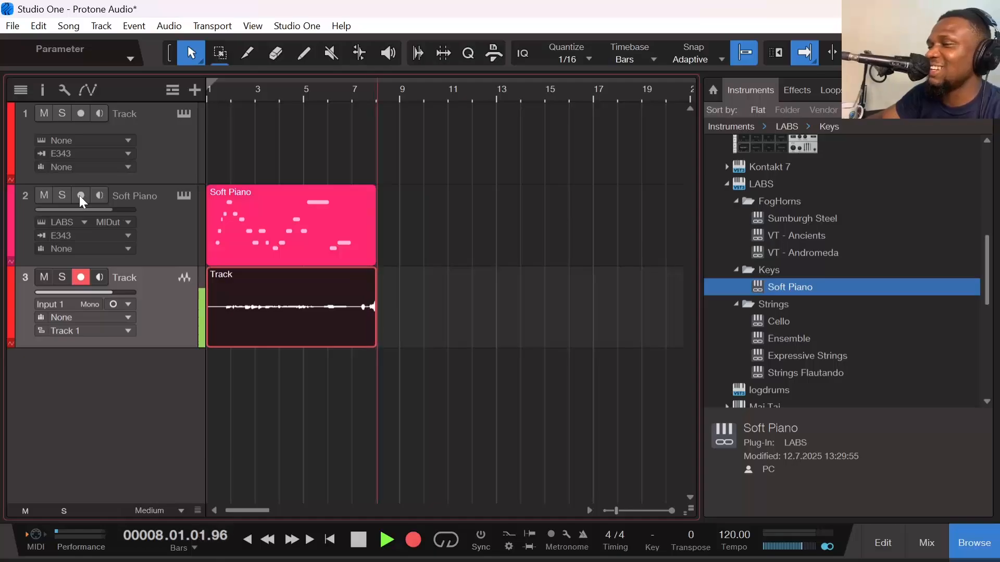
key(space)
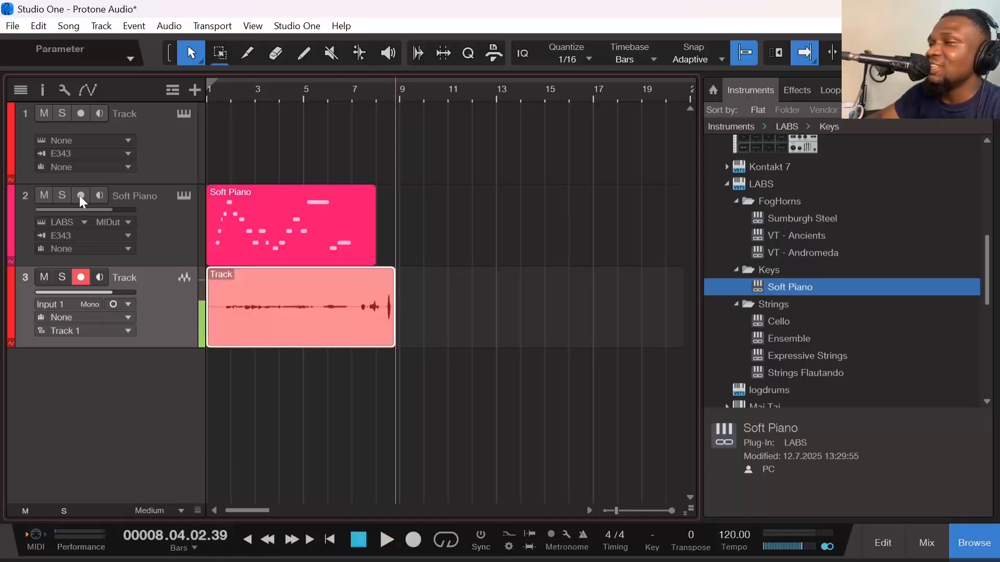
click(81, 277)
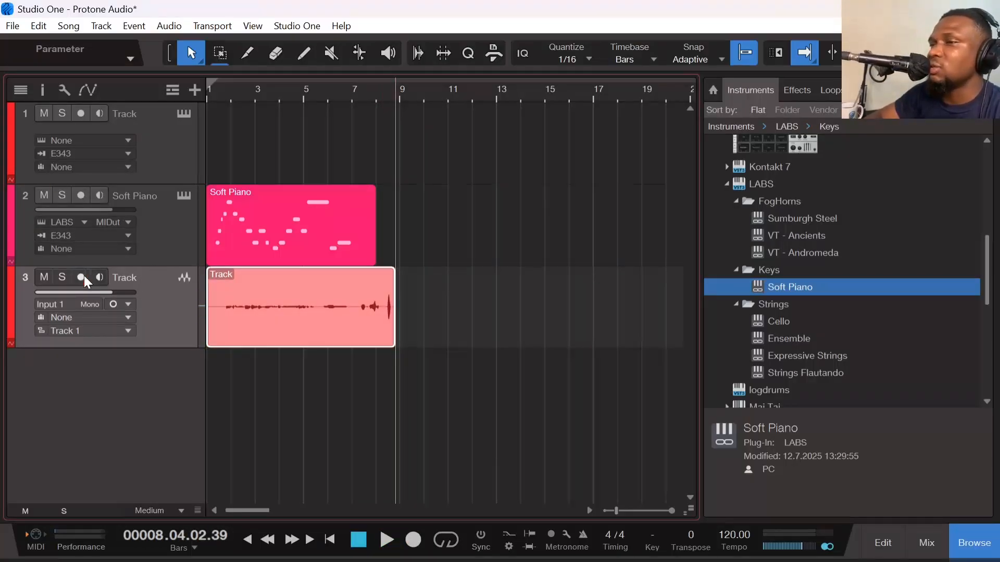
click(70, 29)
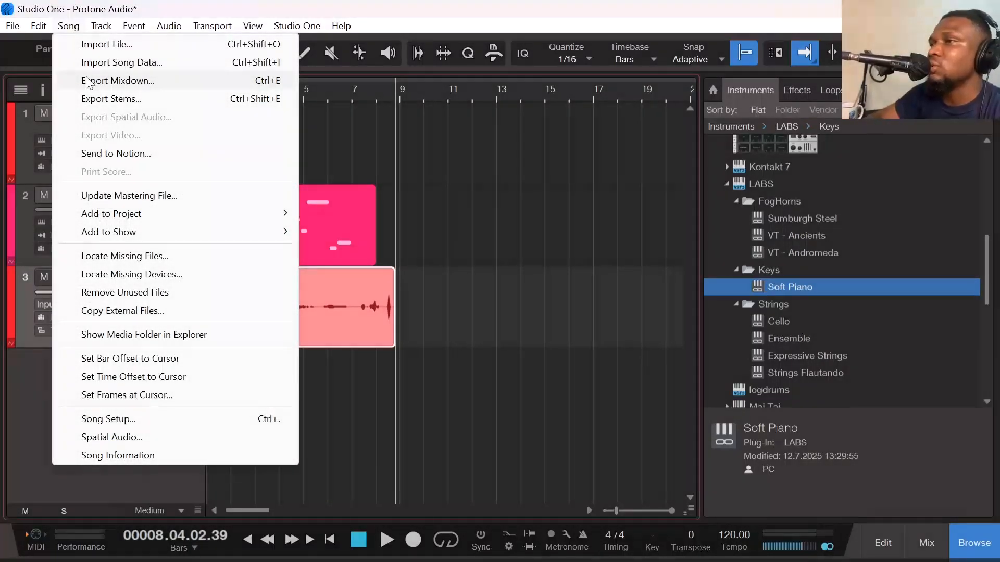
click(420, 3)
click(547, 373)
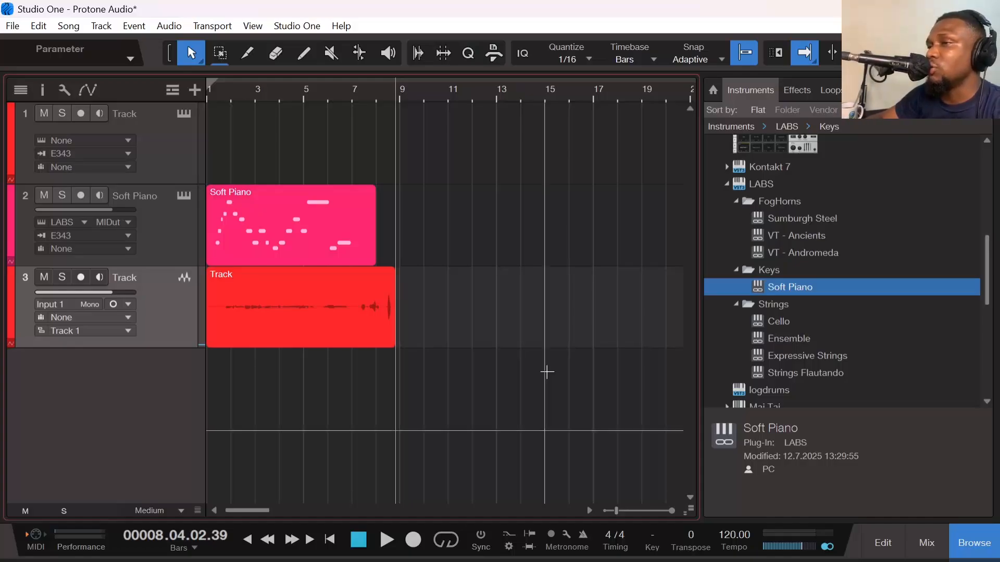
Set the loop range to span all events, from bar 1 to the end of the recorded audio.
key(ctrl+a)
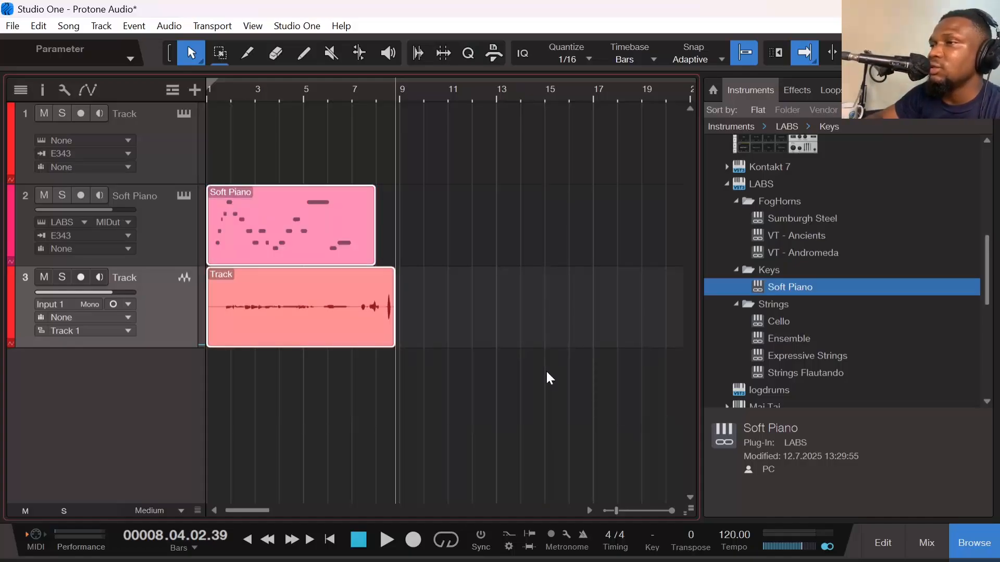
key(p)
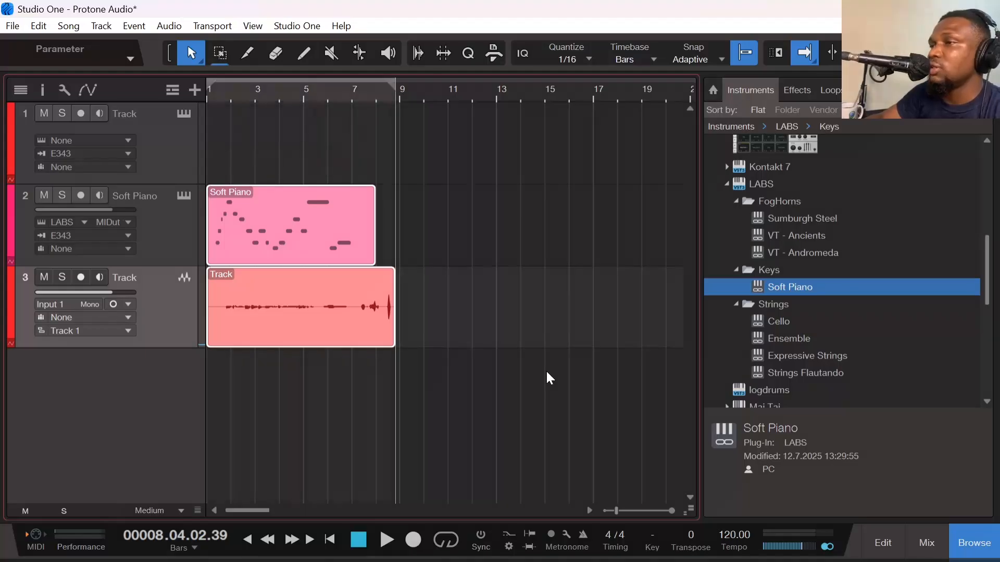
click(546, 373)
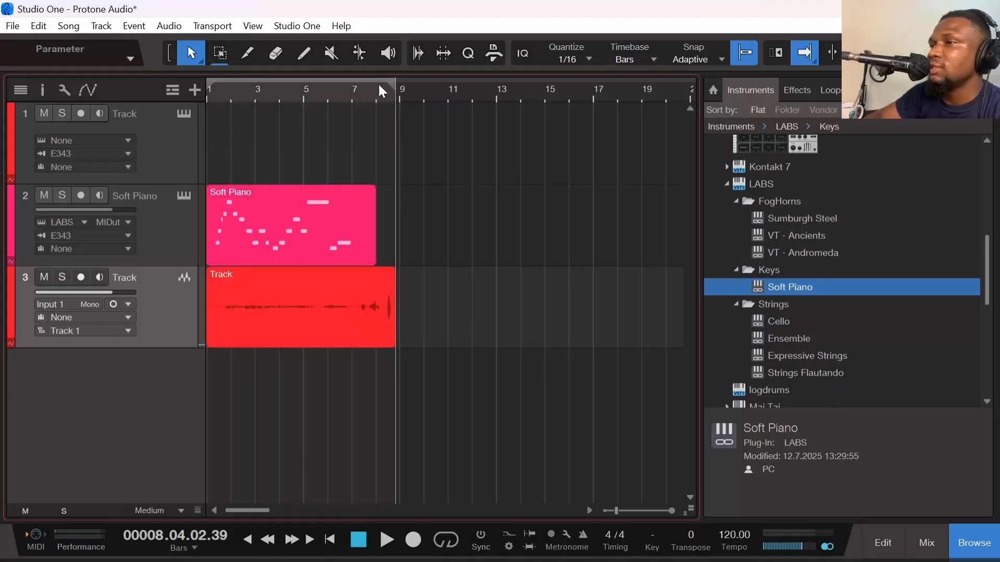
mouse_move(395, 86)
mouse_down()
mouse_move(315, 104)
mouse_move(394, 101)
mouse_up()
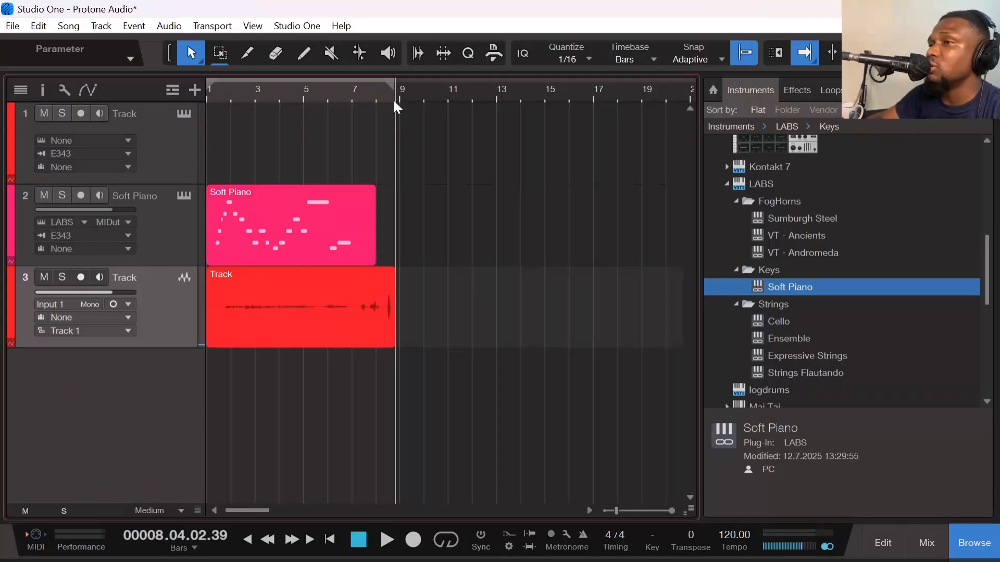
Open the stem export settings and include the recorded audio Track channel along with Soft Piano.
click(71, 29)
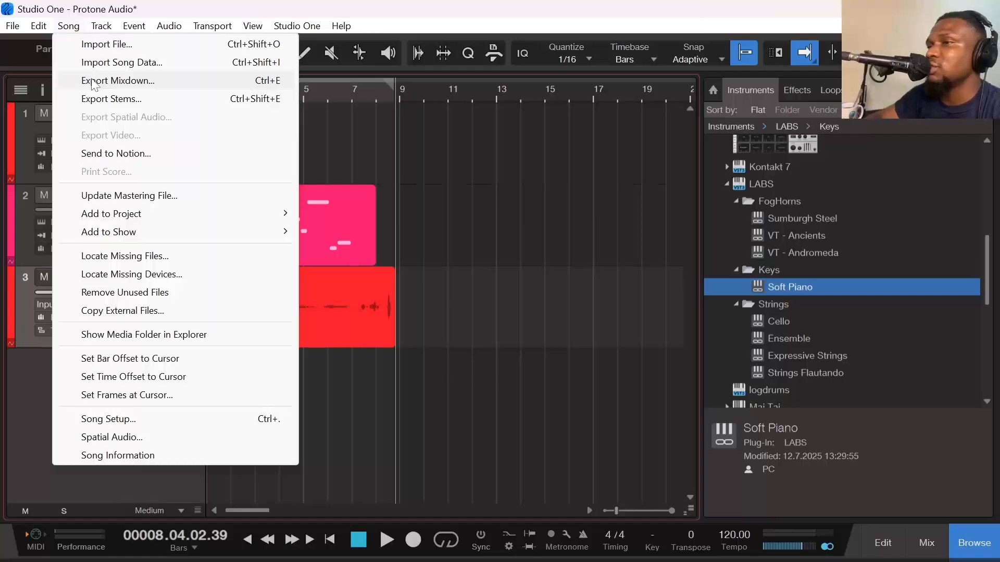
click(99, 98)
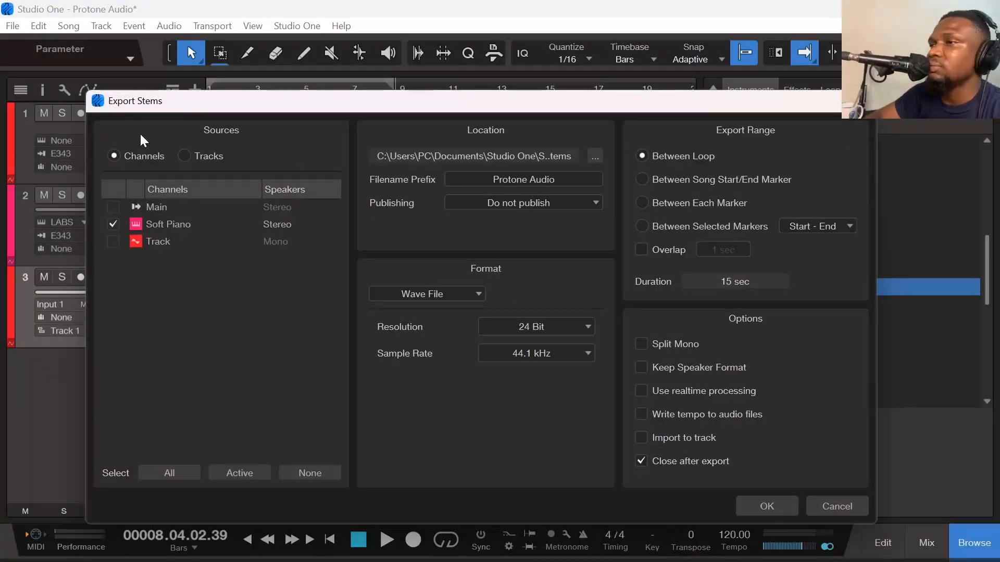
click(111, 241)
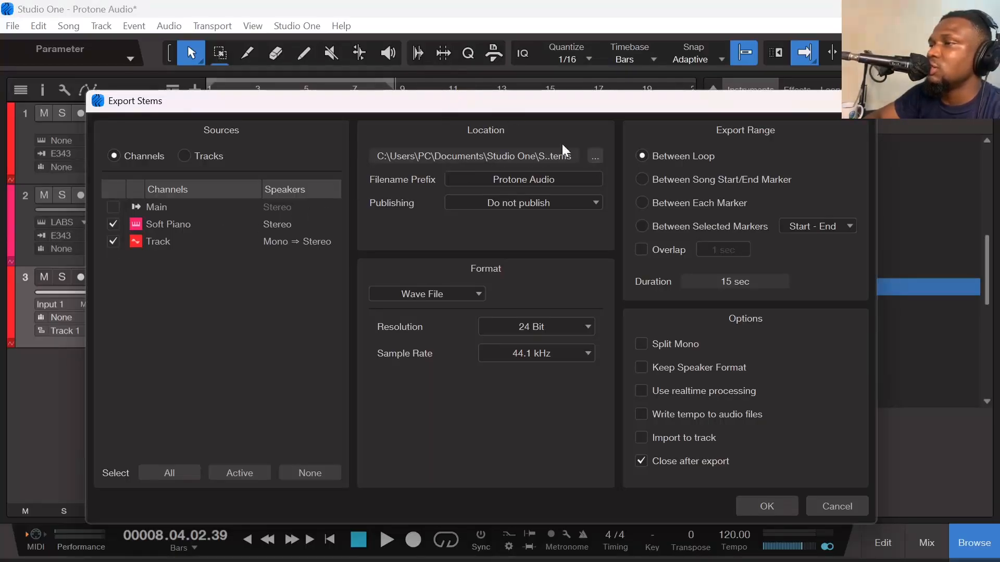
click(601, 154)
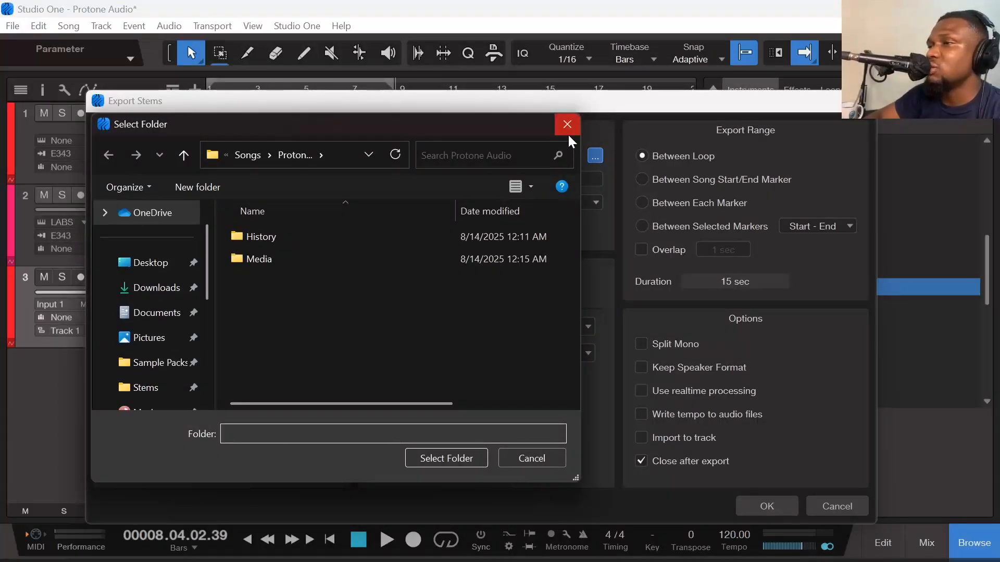
click(144, 270)
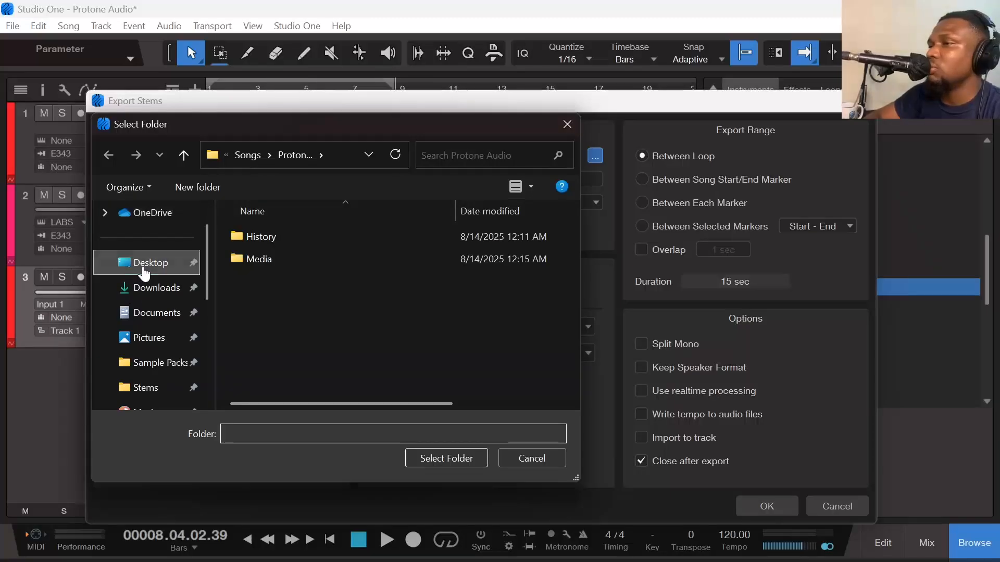
click(574, 130)
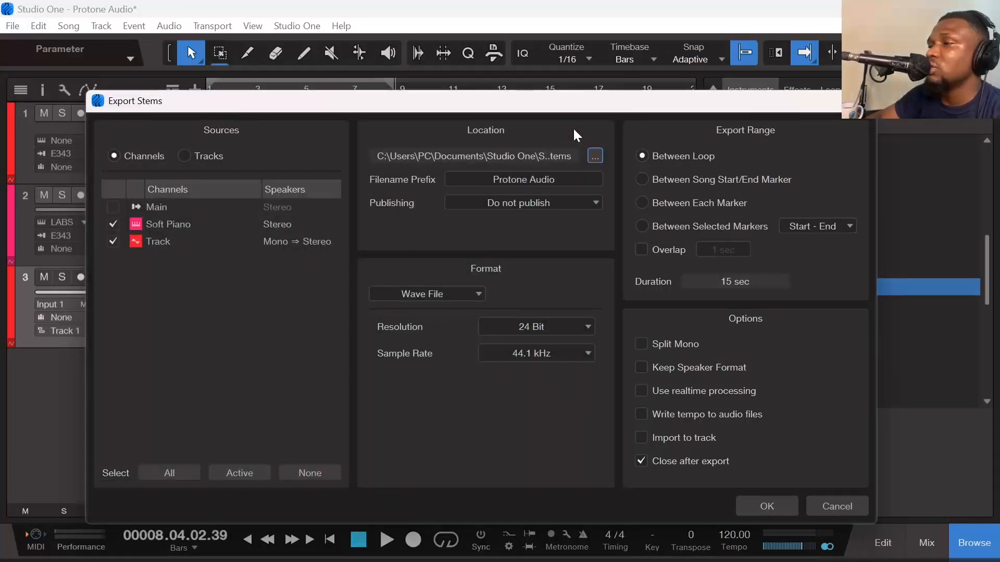
Clear the filename prefix and export the two stems over the loop range as wave files.
click(508, 184)
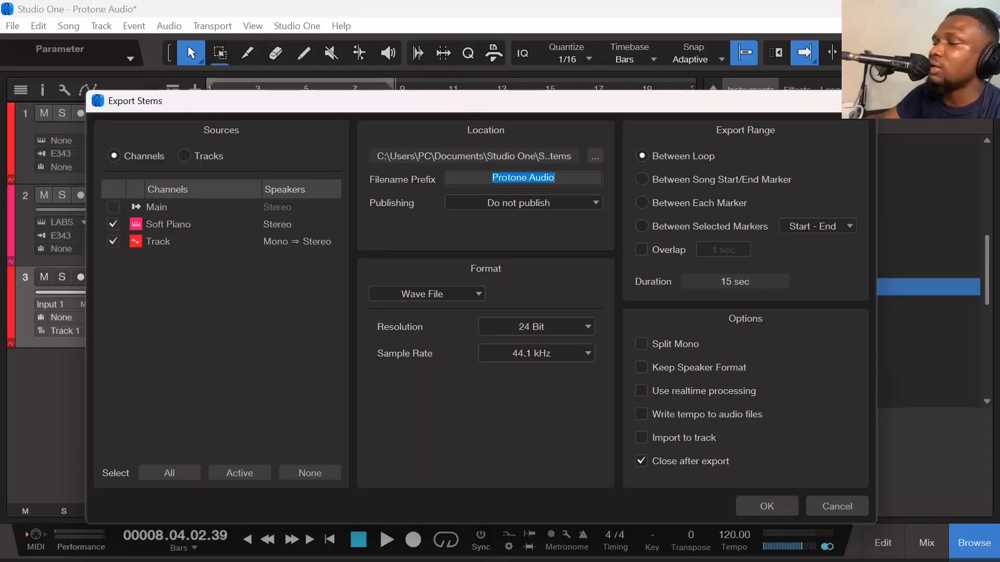
key(BackSpace)
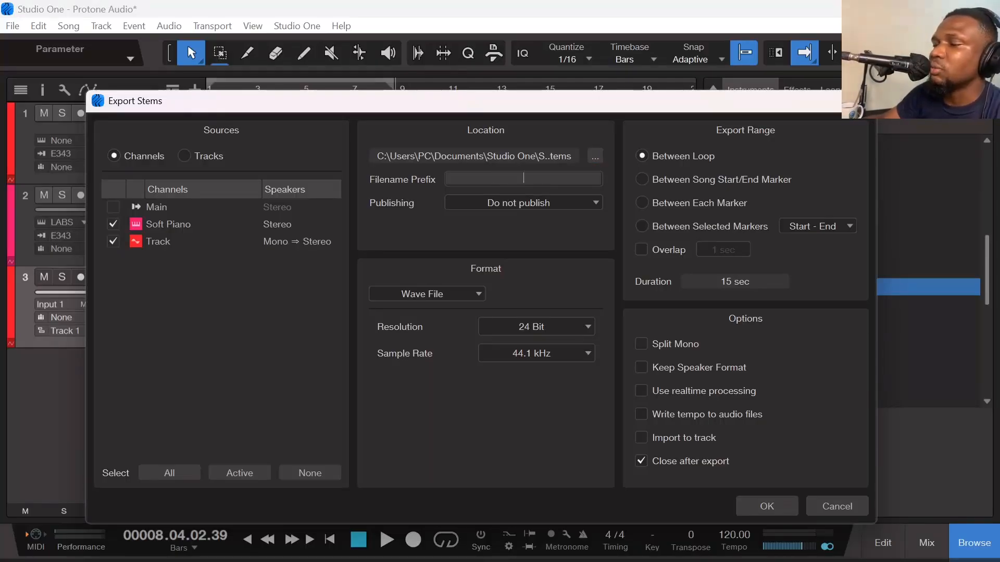
key(Return)
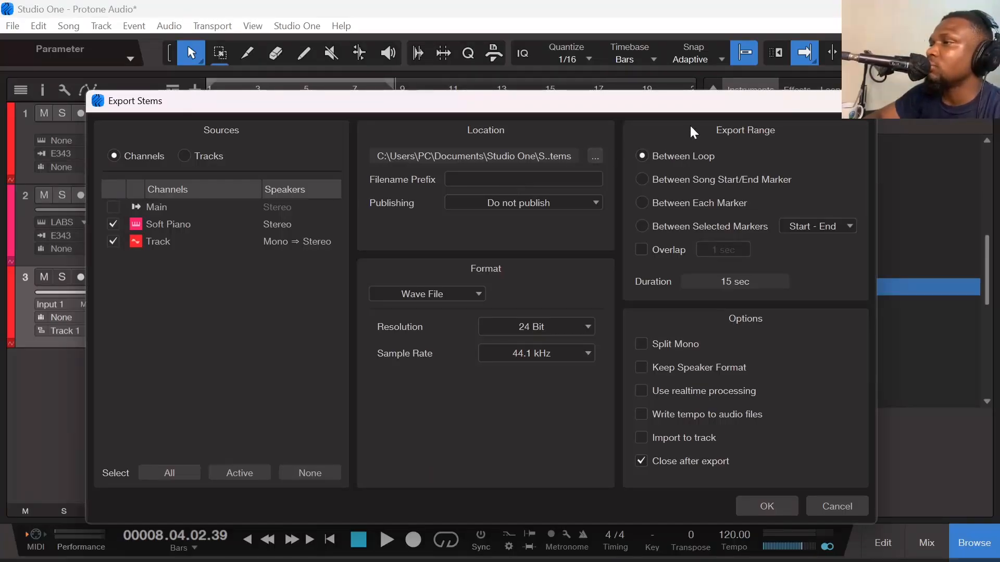
drag(684, 108, 683, 128)
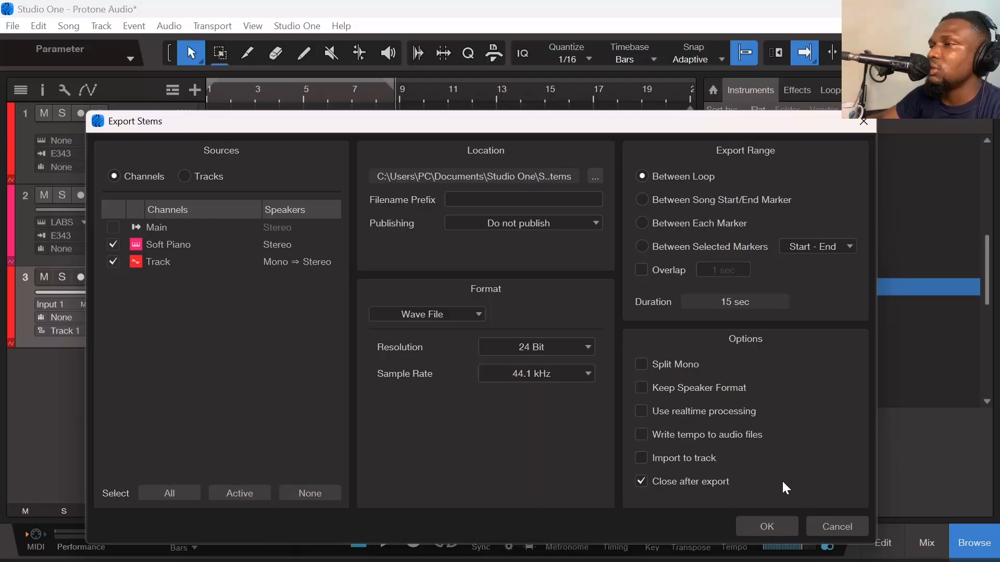
click(758, 527)
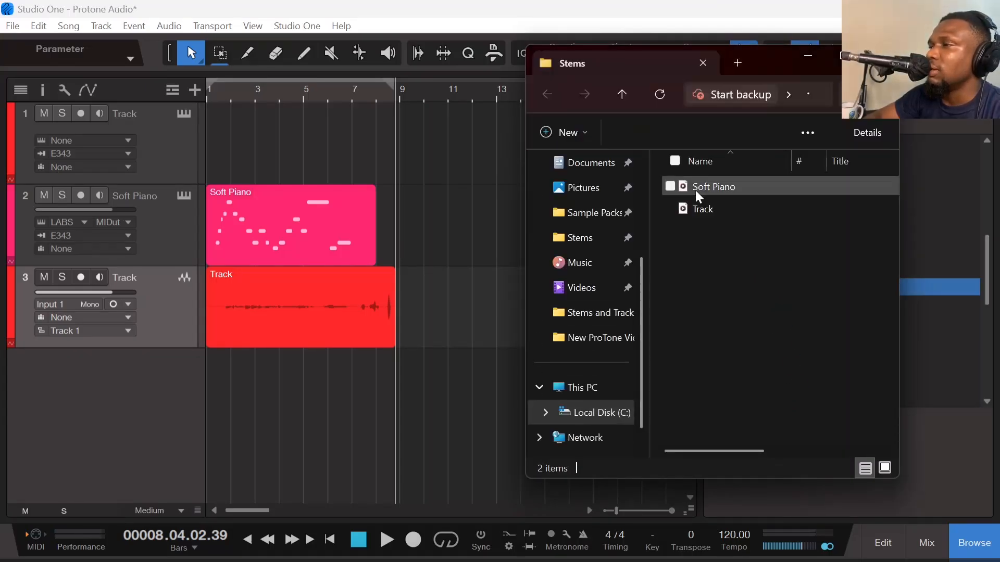
Check the exported Soft Piano and Track files in the Stems folder and return to the song.
click(704, 187)
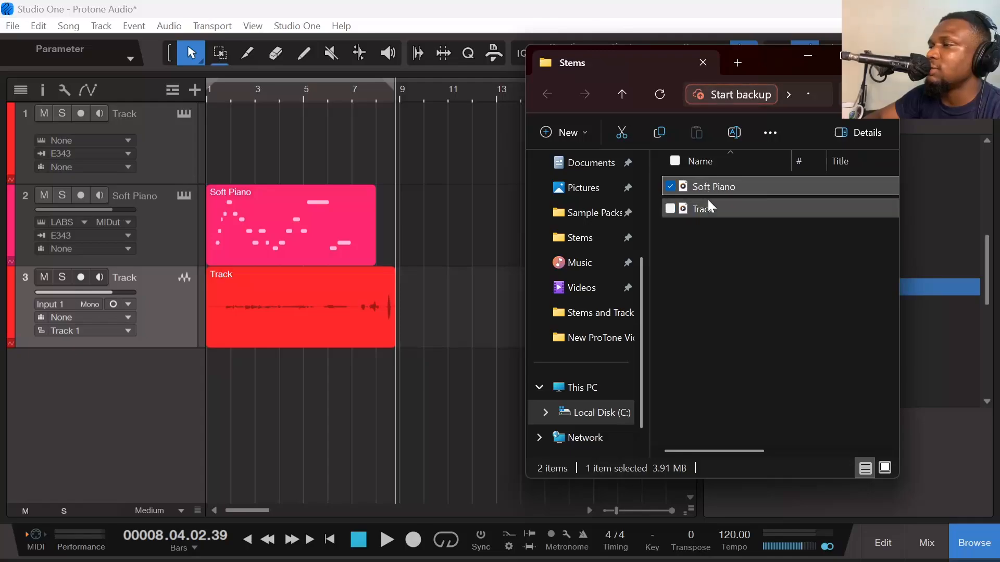
click(708, 205)
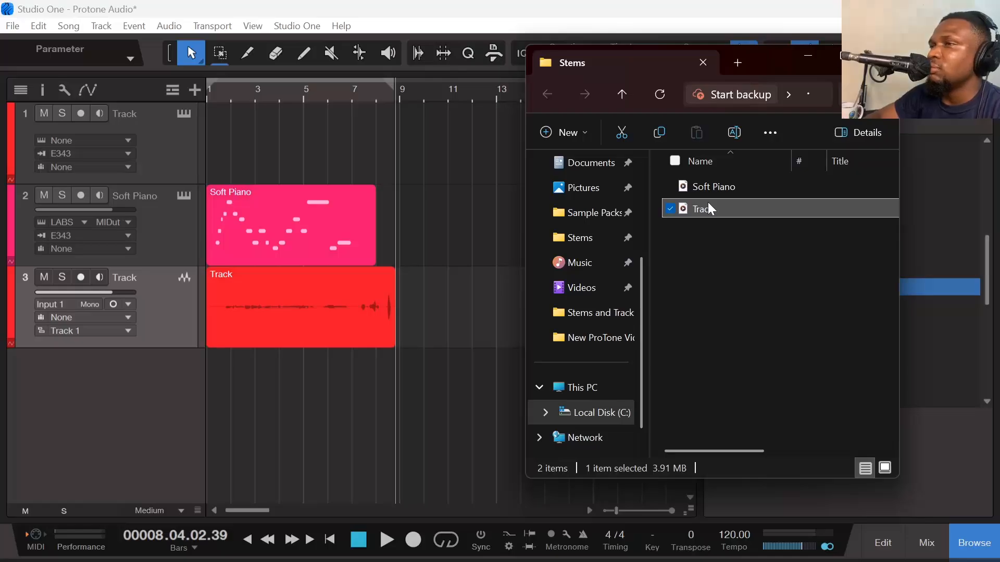
click(462, 7)
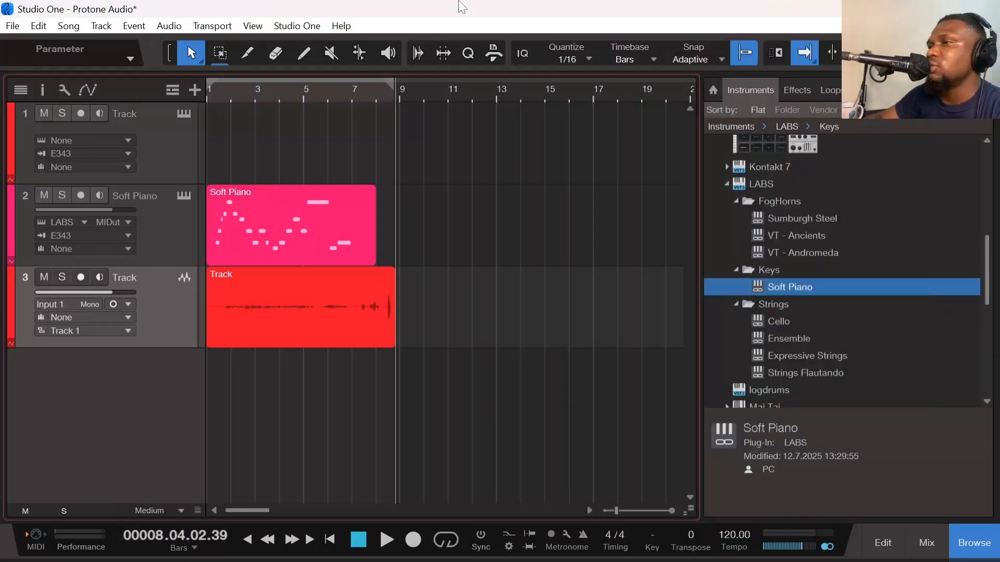